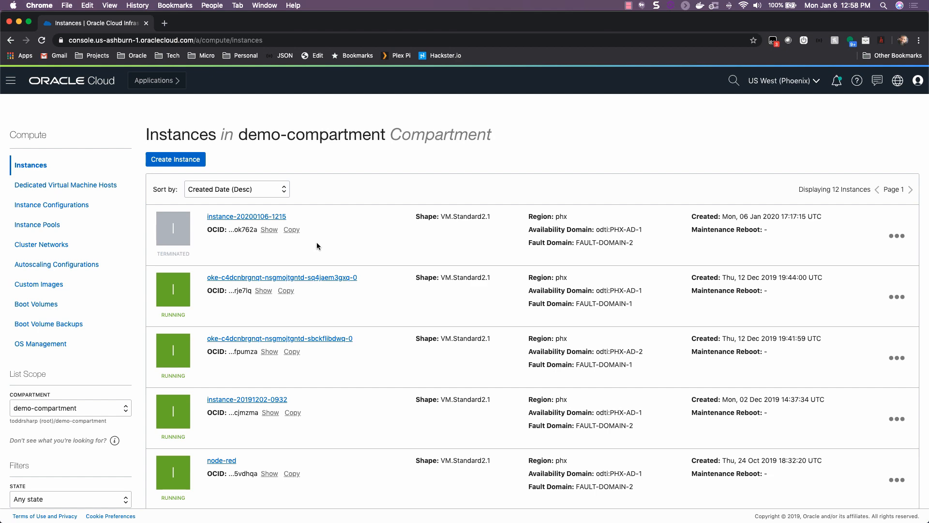
scroll(317, 243, "down", 3)
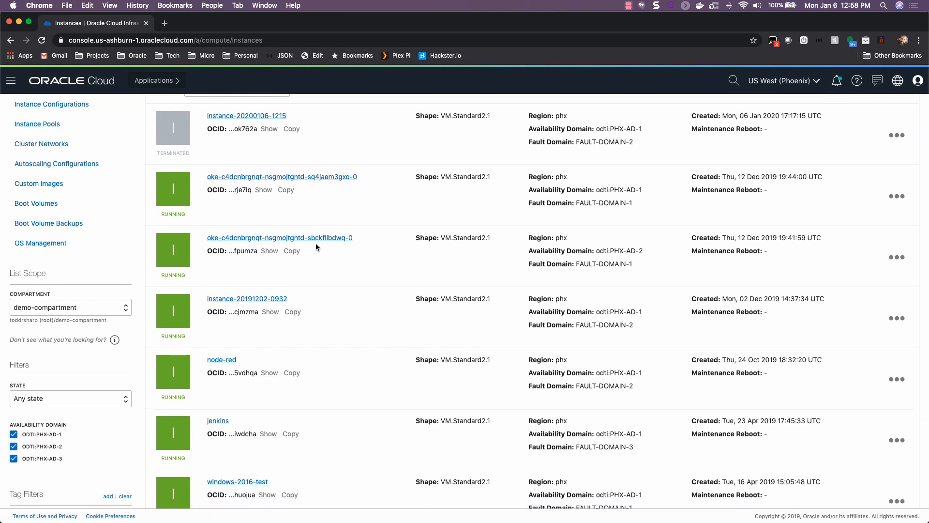
scroll(315, 243, "up", 2)
scroll(316, 243, "down", 3)
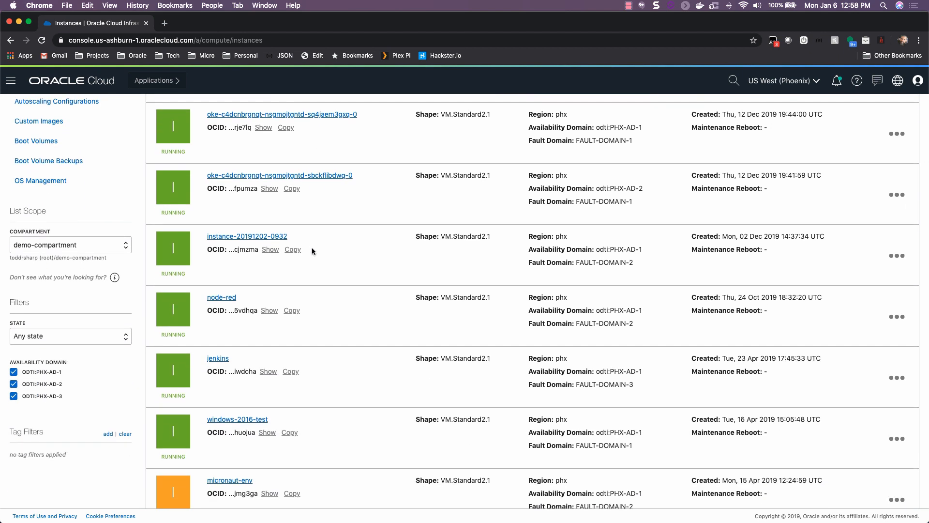
left_click(259, 237)
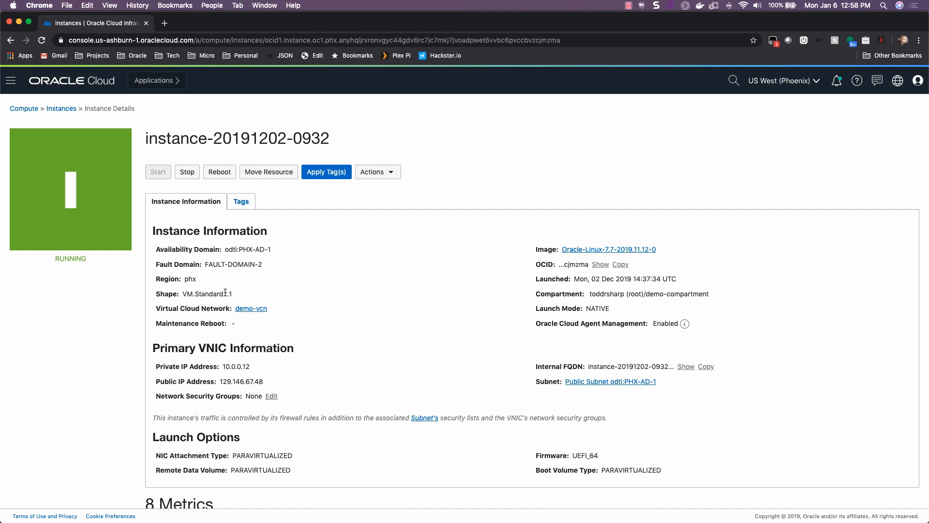
Step: Review the instance's details and create an instance configuration from it in demo-compartment, keeping the suggested name
scroll(372, 293, "down", 4)
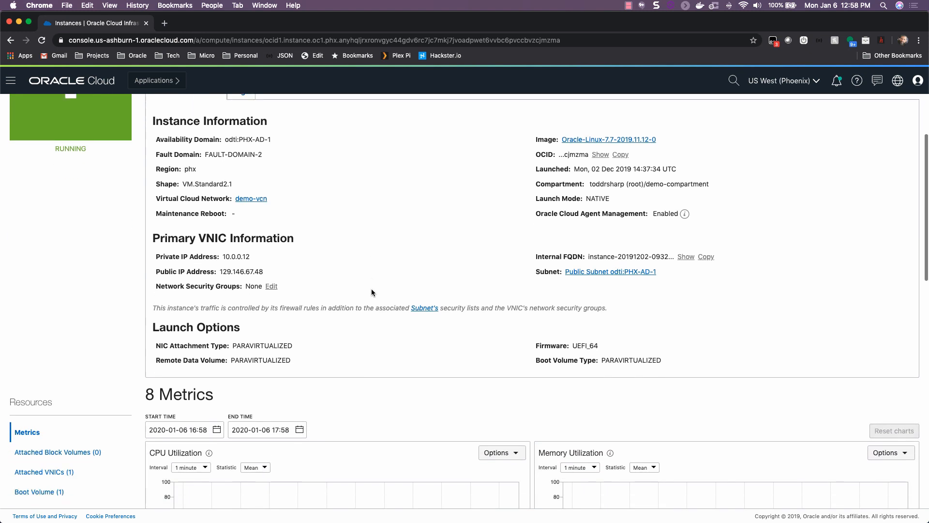
scroll(372, 292, "up", 4)
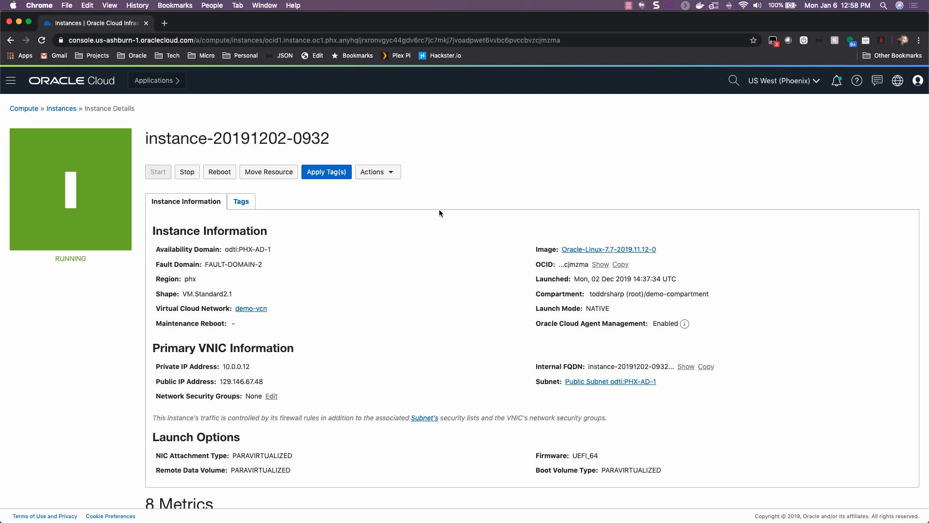
left_click(379, 173)
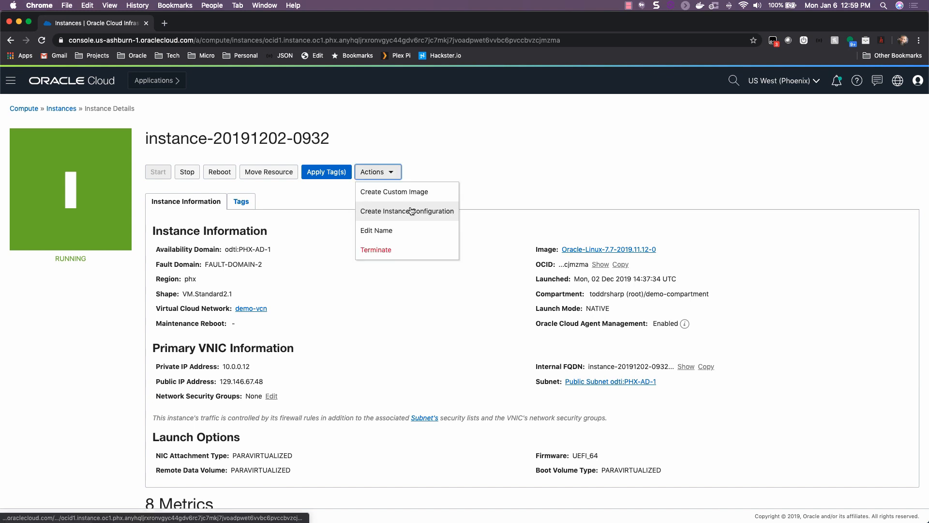
left_click(446, 214)
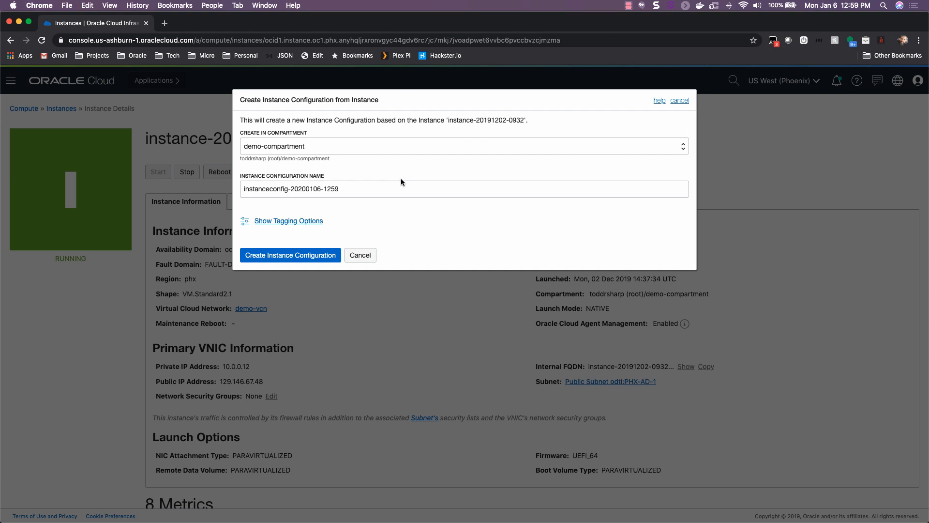
left_click(315, 253)
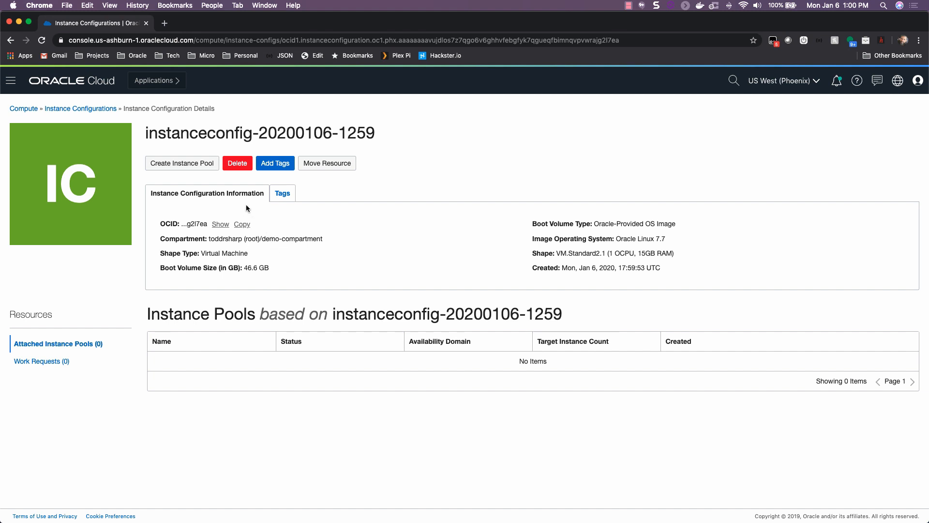
Step: Set up an instance pool from this configuration with 1 instance in availability domain AD 1, and try to create it
left_click(196, 165)
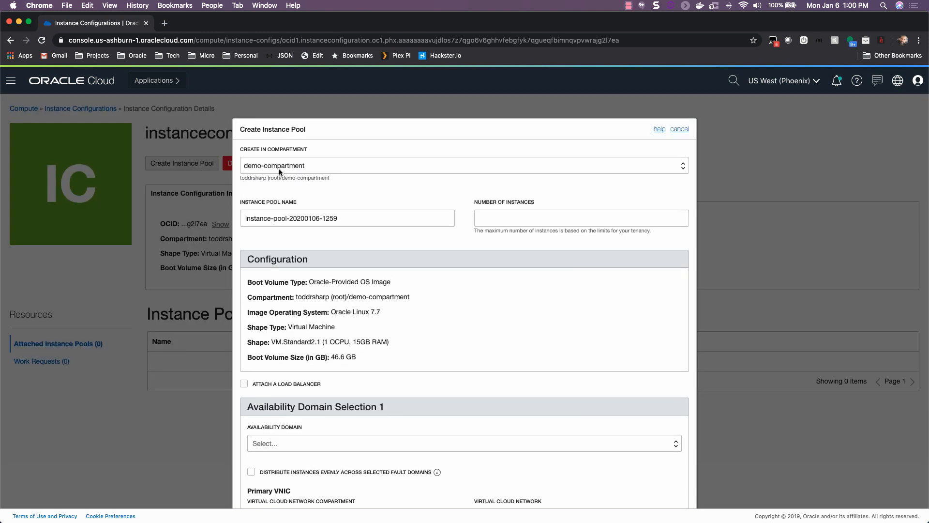
left_click(495, 221)
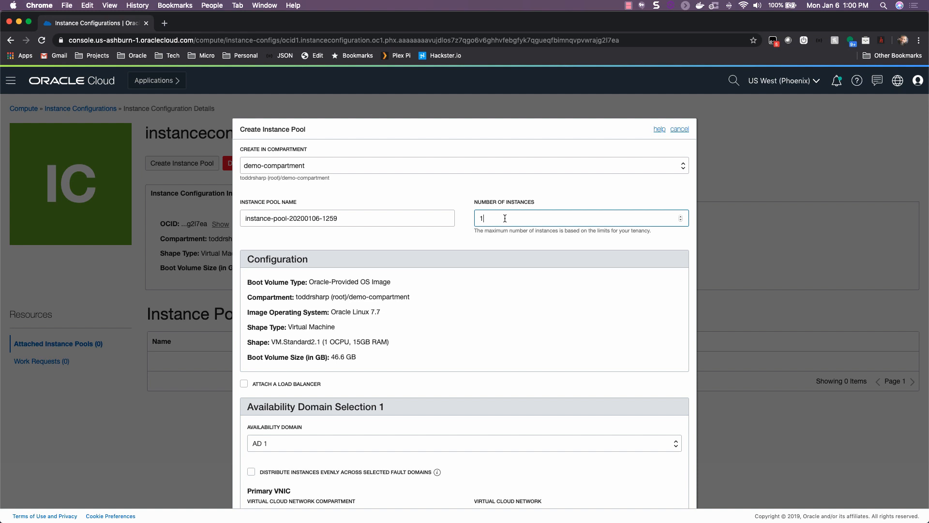
scroll(385, 225, "down", 3)
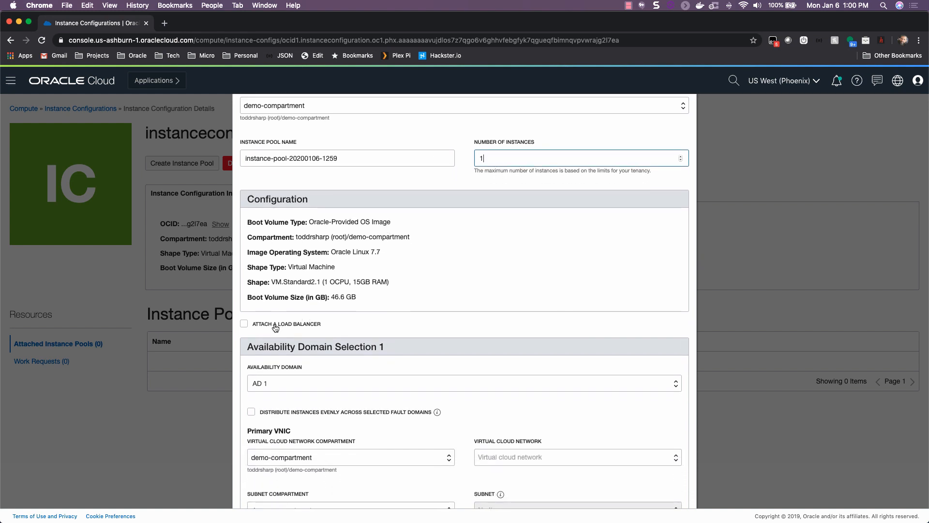
scroll(276, 328, "down", 5)
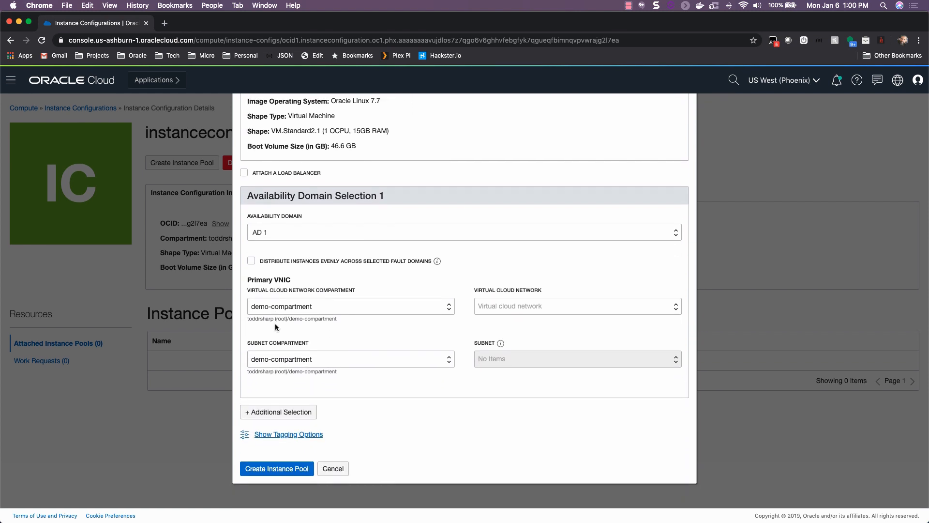
scroll(276, 327, "up", 5)
scroll(278, 328, "down", 5)
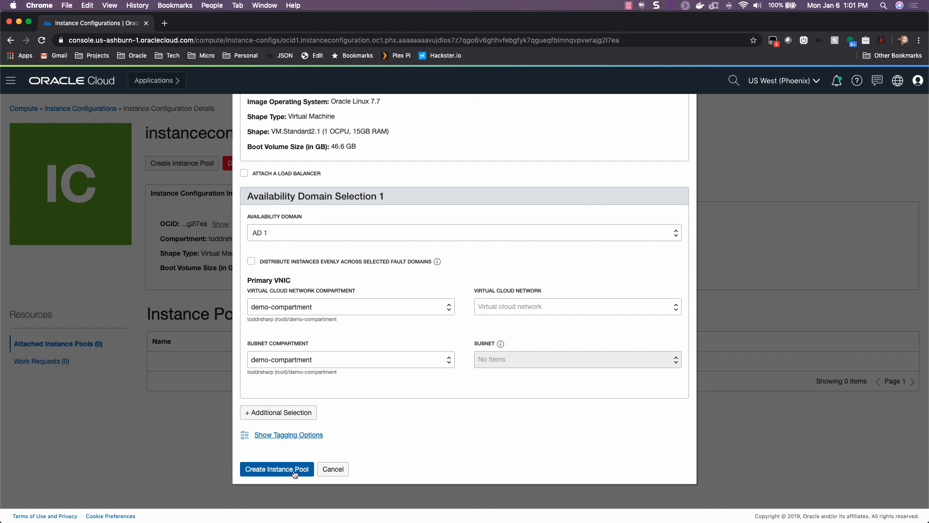
left_click(294, 472)
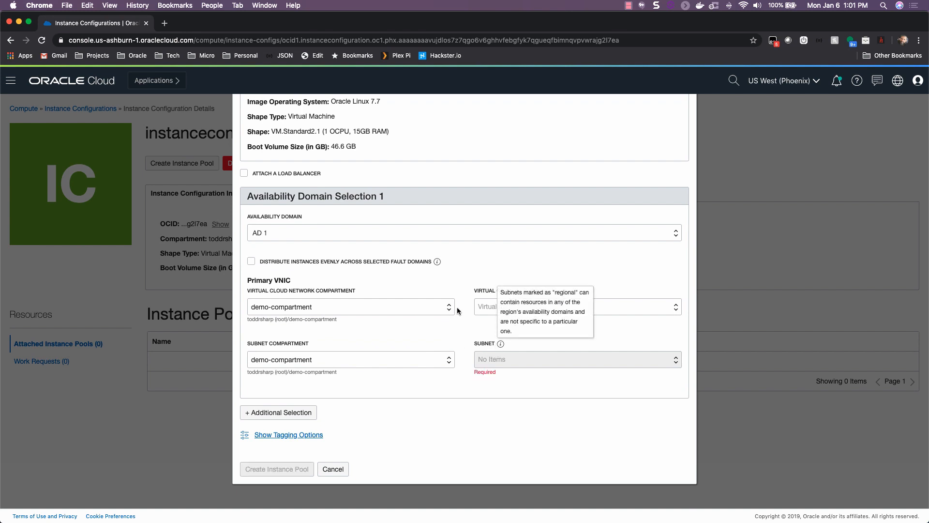
Step: Assign the demo-vcn network and the subnet Public Subnet odti:PHX-AD-1 to the primary VNIC, and create the instance pool
left_click(487, 308)
left_click(493, 316)
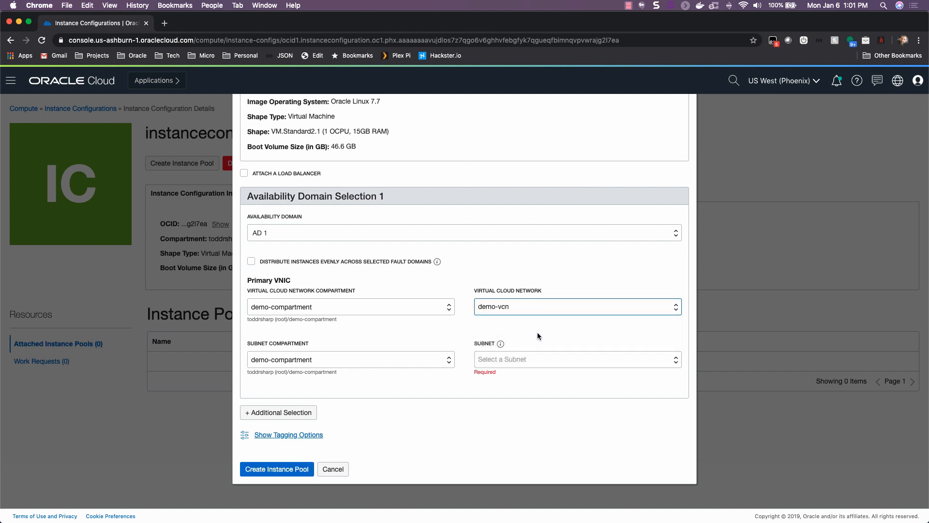
left_click(518, 359)
left_click(525, 378)
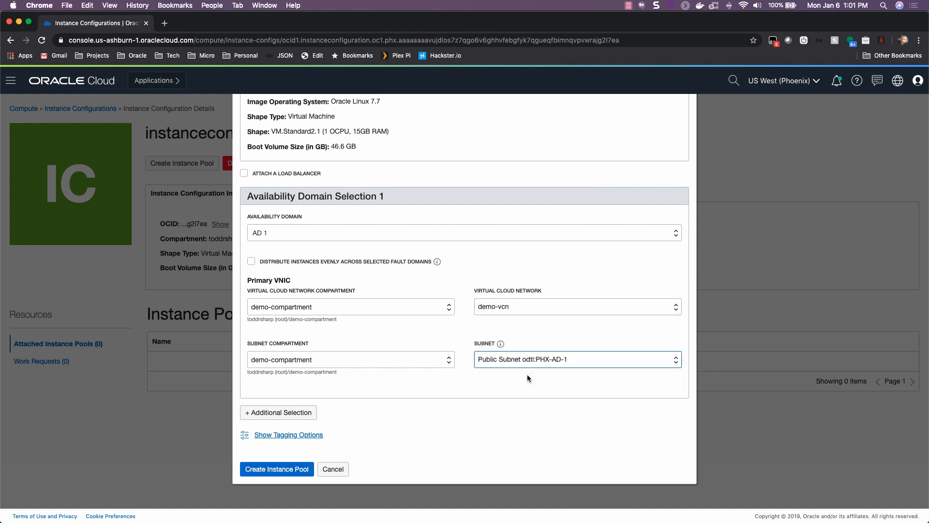
left_click(283, 470)
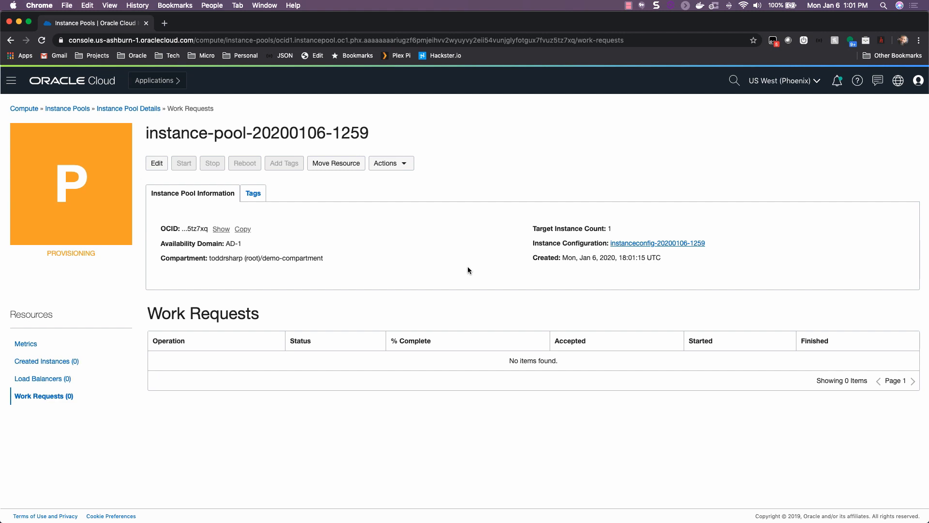
Step: Start an autoscaling configuration for the new instance pool and review its cooldown and pool settings, keeping the 300-second cooldown
left_click(403, 166)
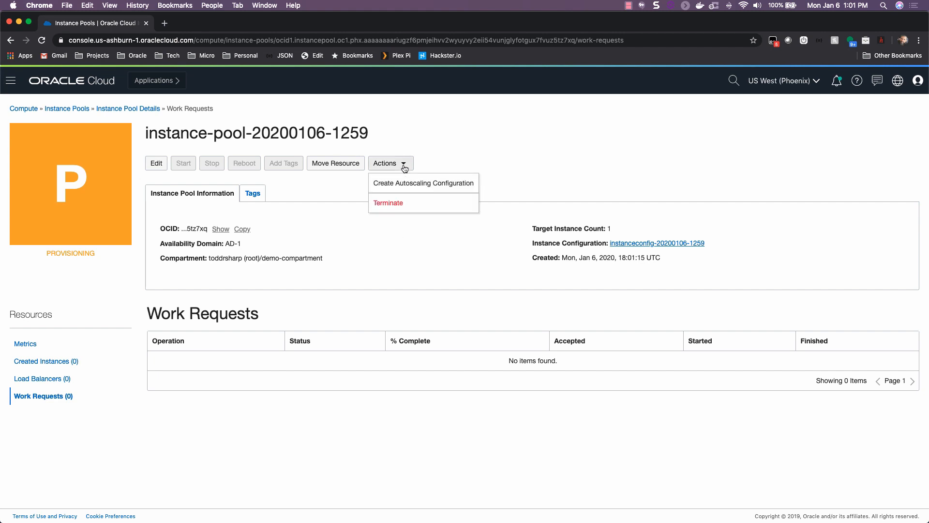
left_click(458, 187)
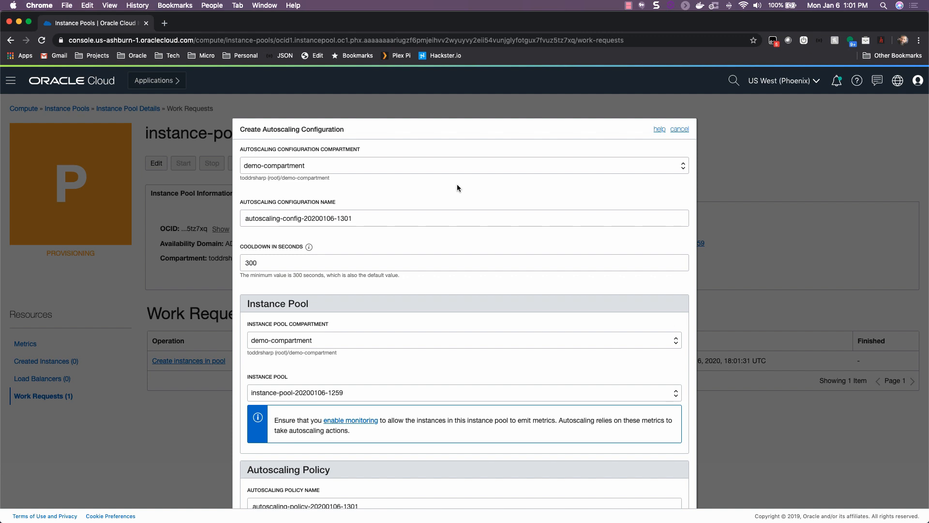
scroll(434, 211, "down", 2)
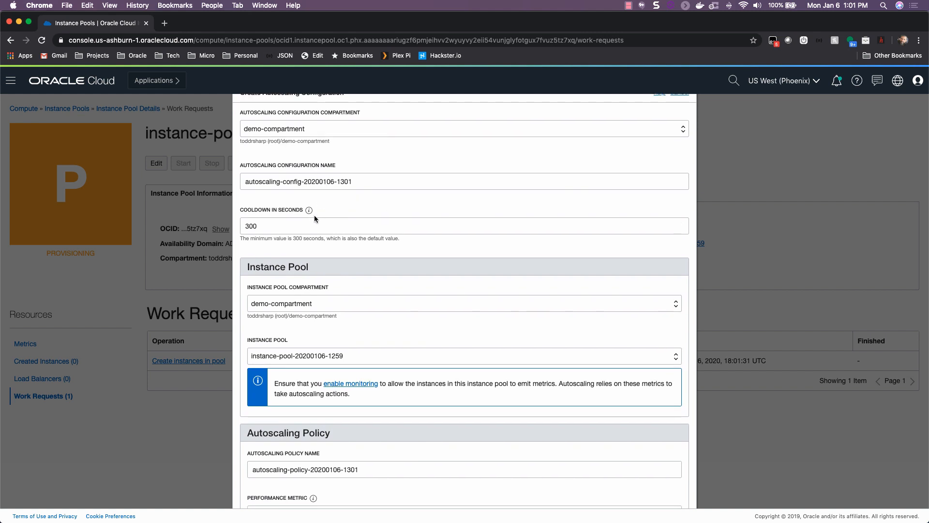
mouse_move(311, 212)
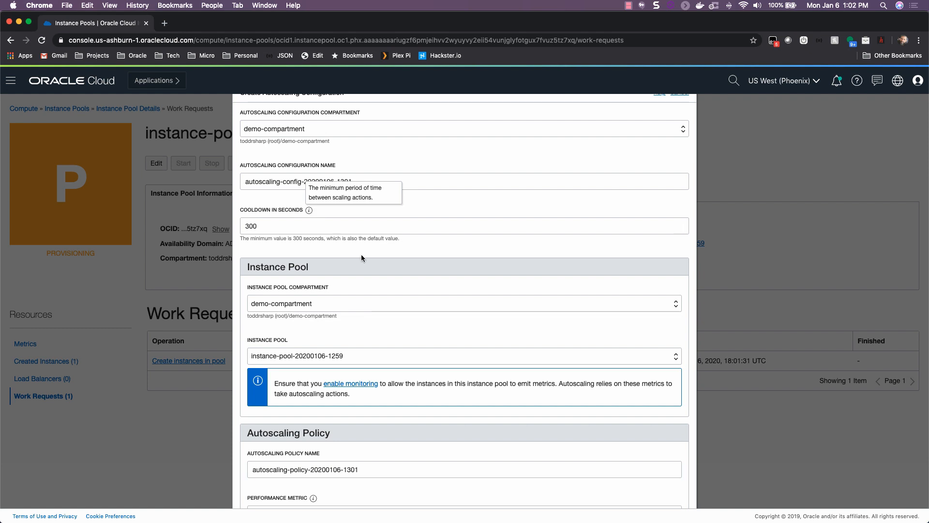
scroll(415, 287, "down", 3)
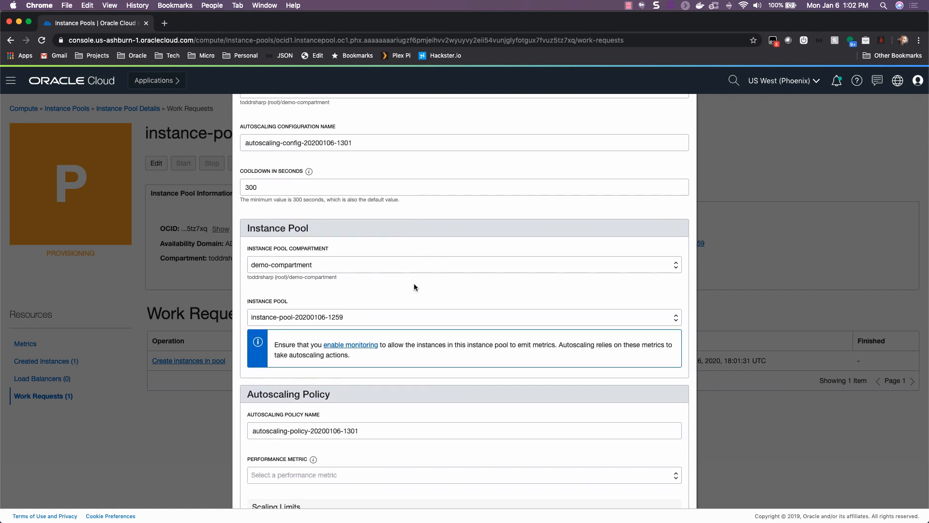
scroll(414, 287, "down", 2)
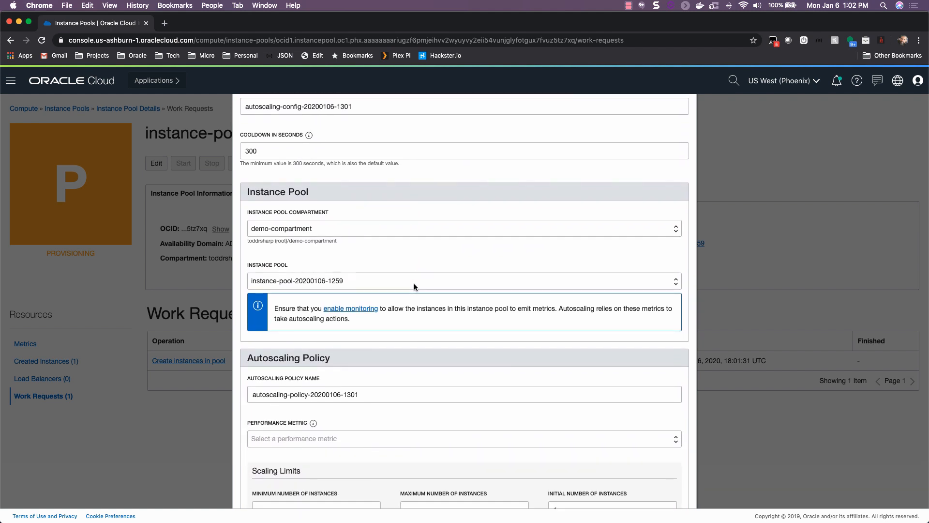
scroll(414, 286, "down", 1)
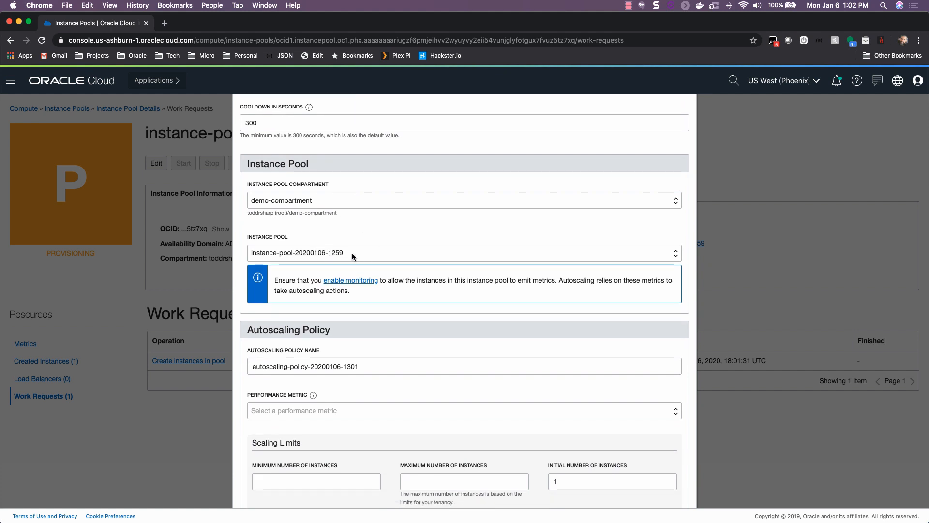
Step: Base the autoscaling policy on CPU Utilization, with scaling limits of minimum 1, maximum 4 and initial 1 instances
scroll(352, 254, "down", 4)
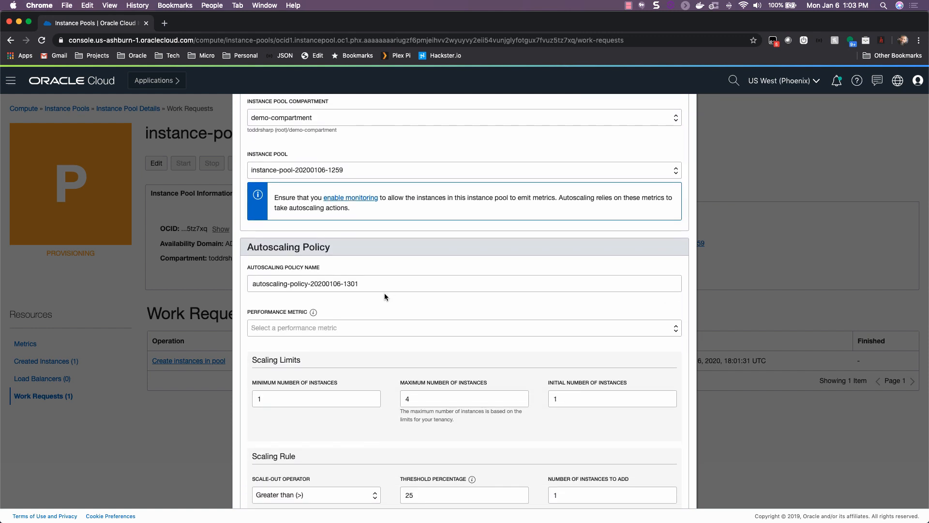
scroll(385, 293, "down", 1)
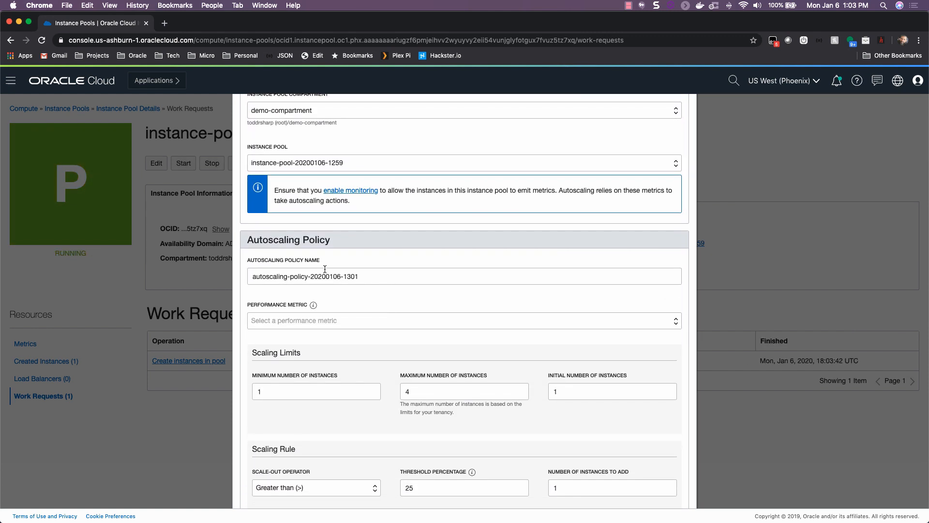
left_click(323, 321)
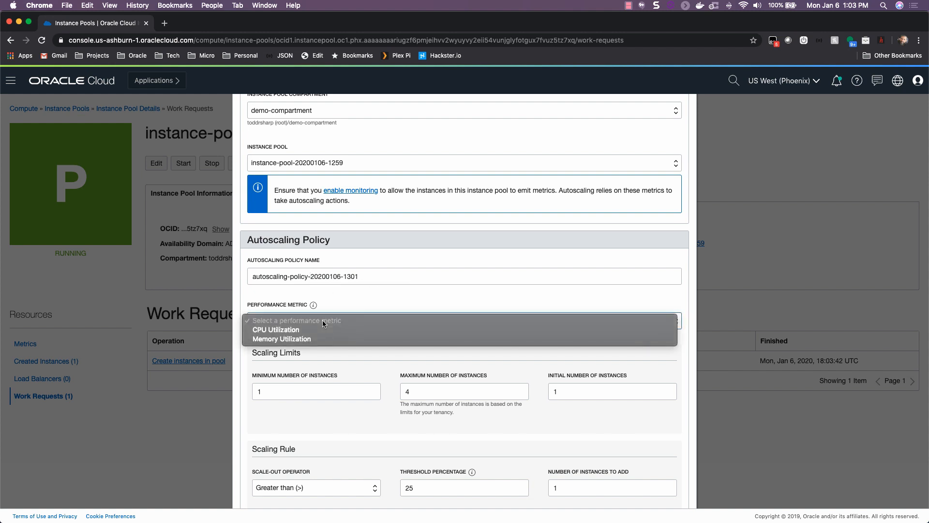
left_click(291, 331)
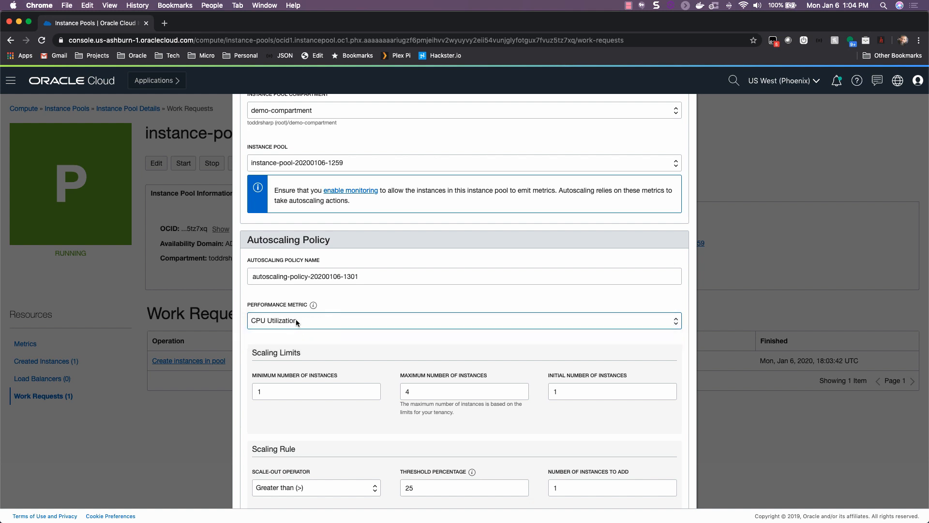
left_click(280, 391)
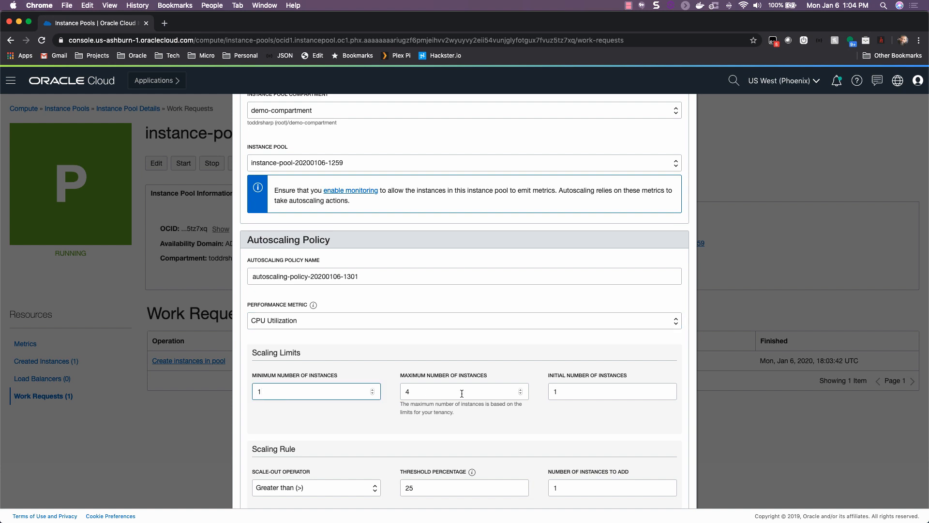
left_click(557, 391)
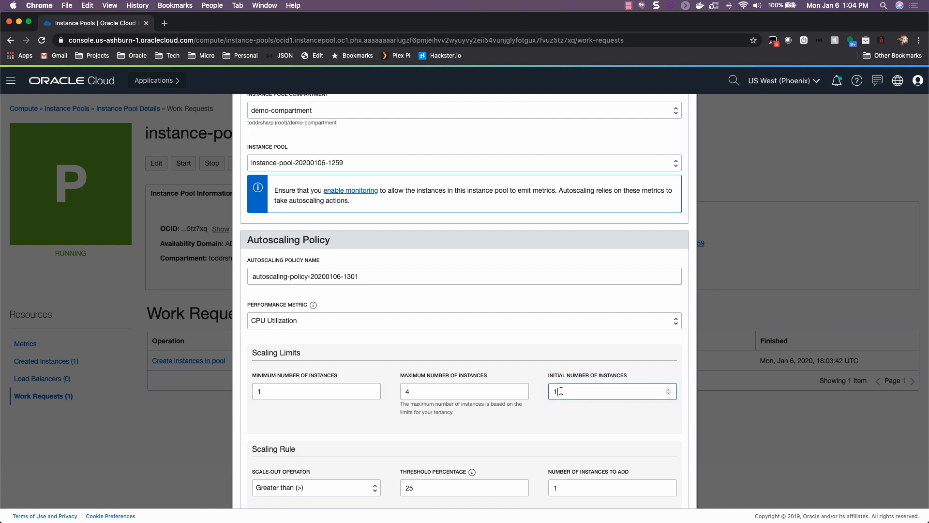
Step: Set the scale-out rule to add 1 instance when CPU utilization is greater than 25 percent
scroll(392, 305, "down", 3)
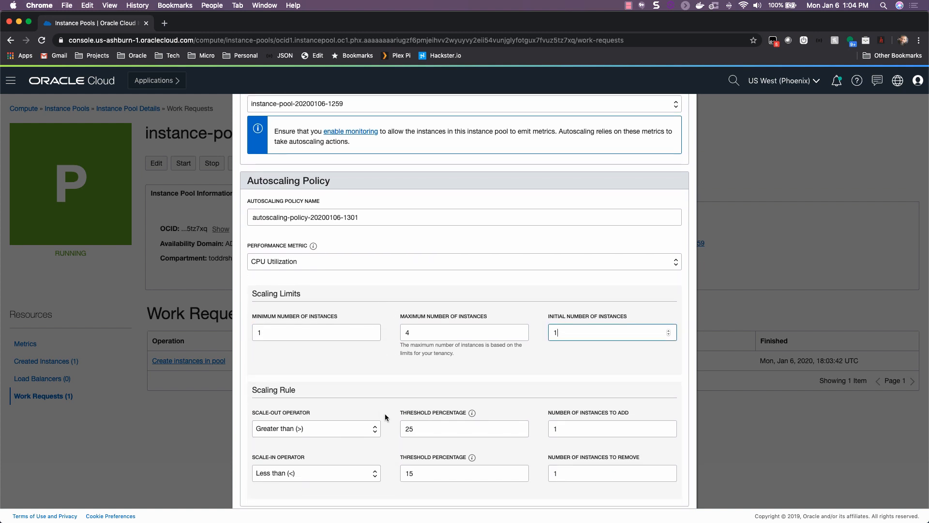
scroll(383, 412, "down", 2)
scroll(376, 411, "down", 1)
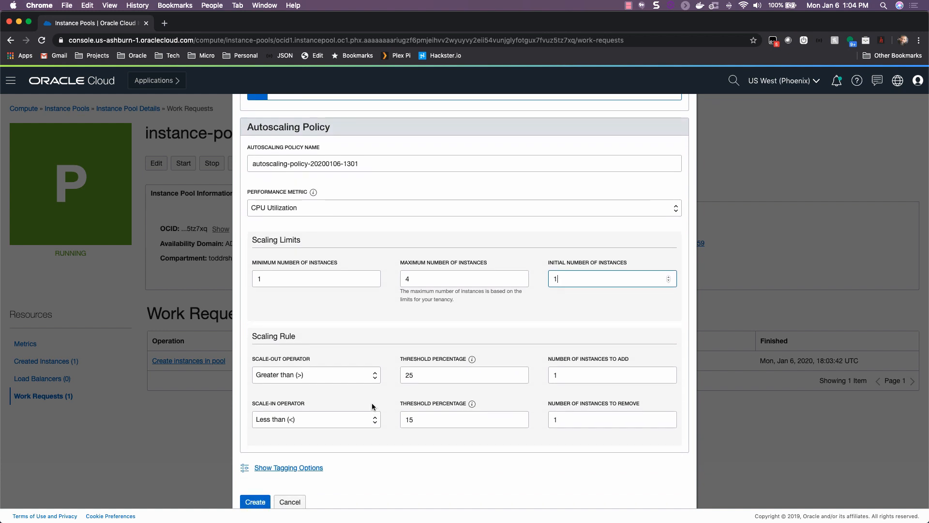
left_click(286, 376)
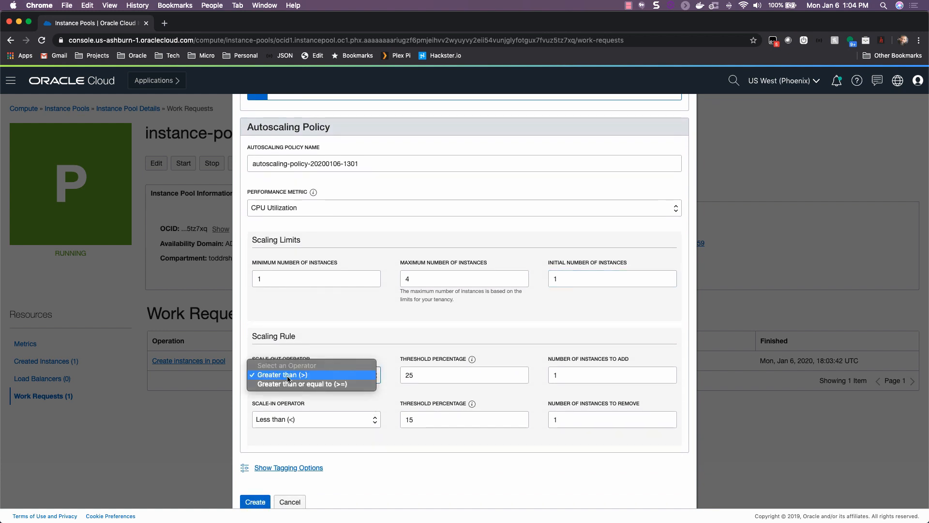
left_click(287, 375)
left_click(450, 377)
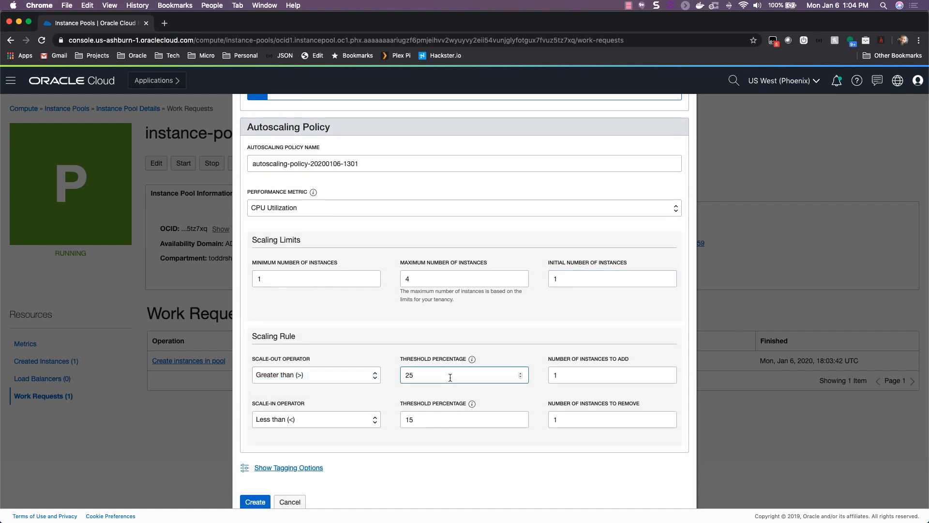
left_click(569, 376)
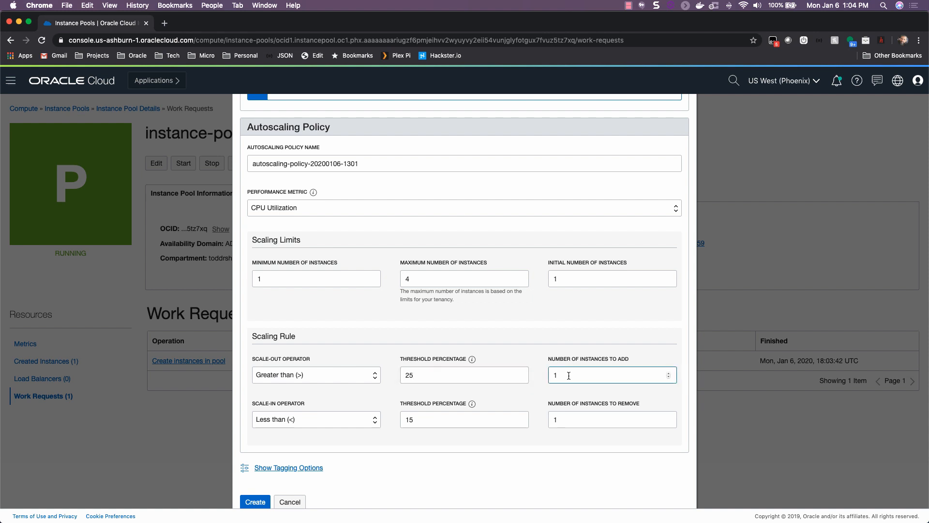
Step: Set the scale-in rule to remove 1 instance when CPU utilization is less than 15 percent
left_click(305, 419)
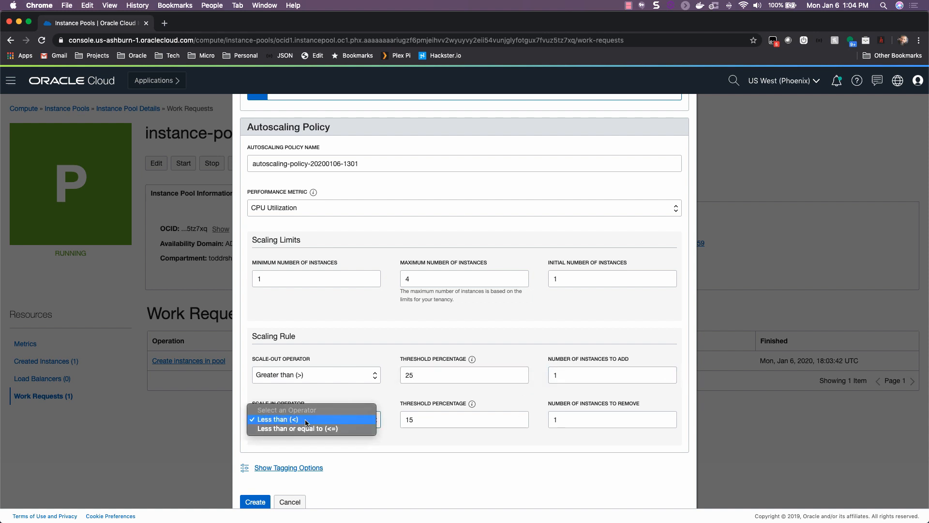
left_click(438, 419)
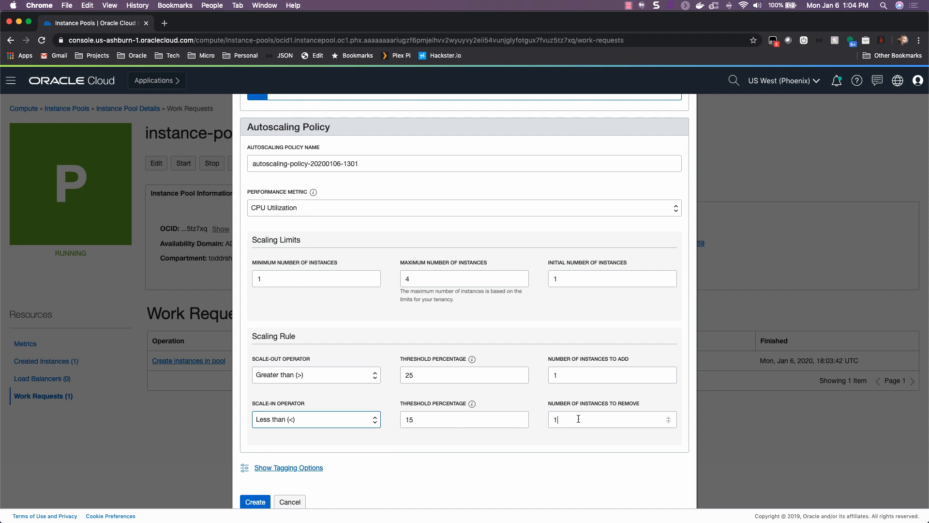
left_click(578, 419)
scroll(460, 428, "down", 2)
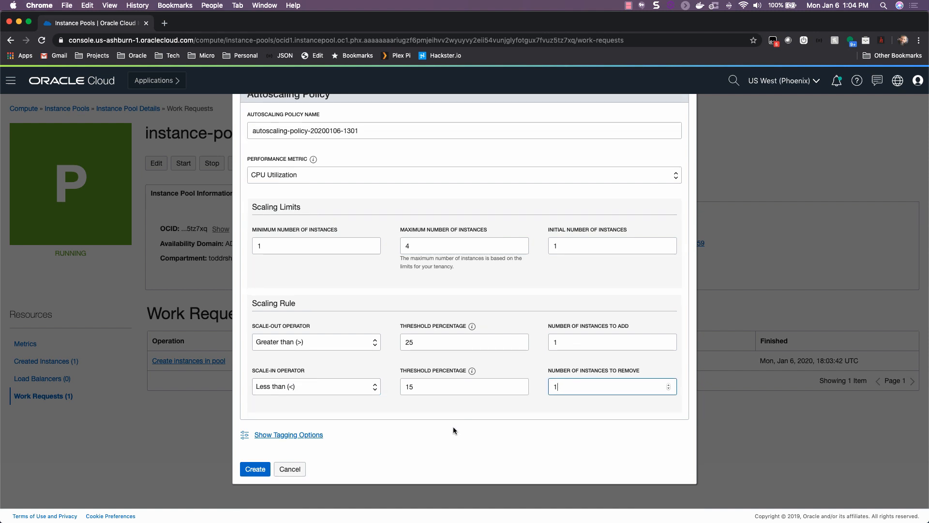